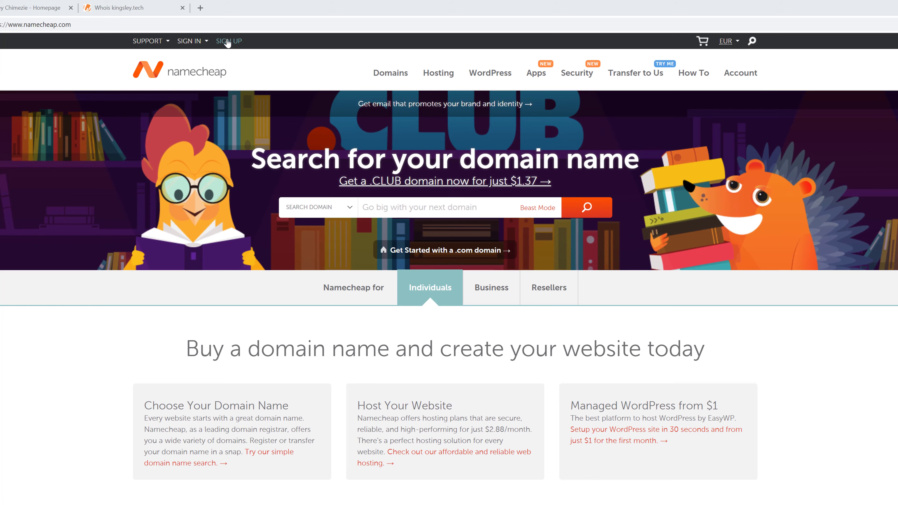
# Open Namecheap's Create An Account signup page from SIGN UP on the home page
pyautogui.click(228, 42)
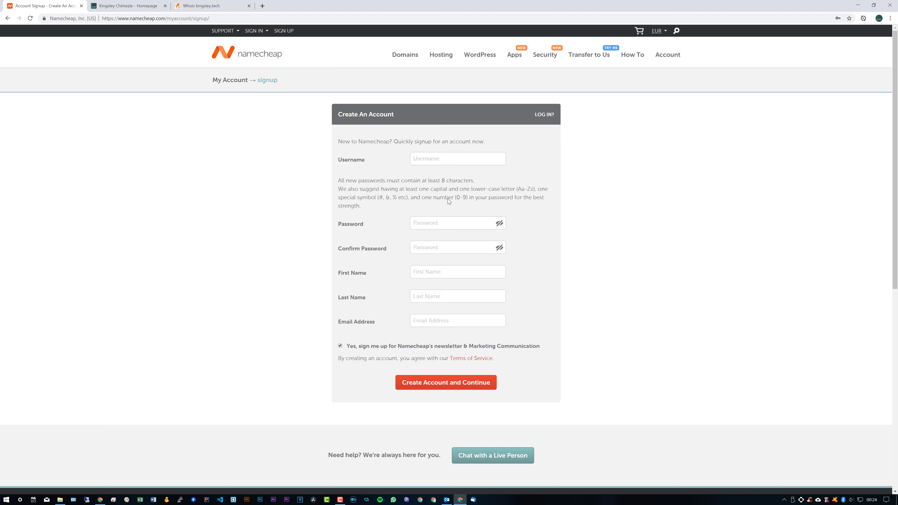
# Sign in to the existing Namecheap account and view its Personal Info profile page
pyautogui.click(253, 31)
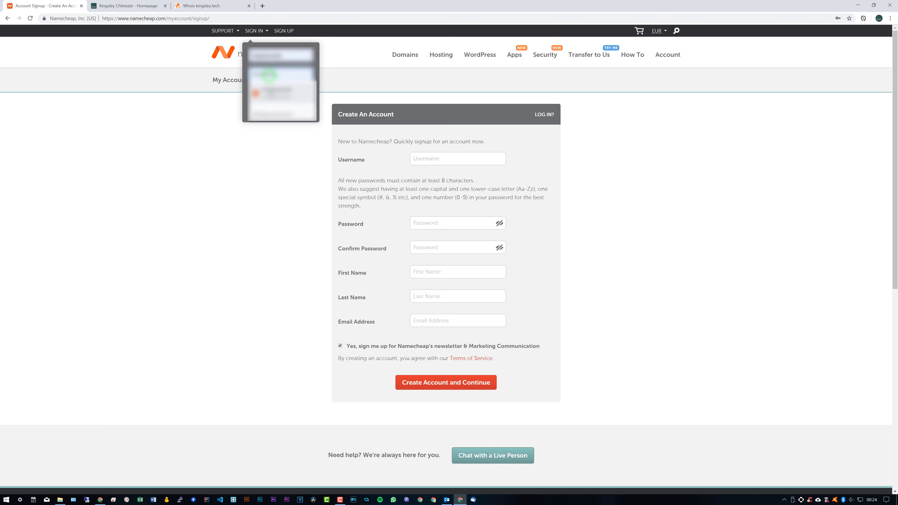
pyautogui.click(269, 92)
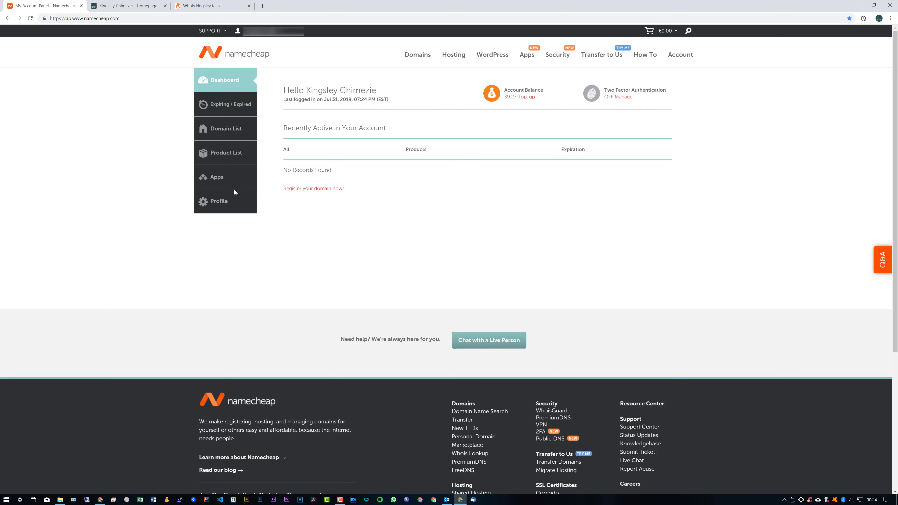
pyautogui.click(211, 209)
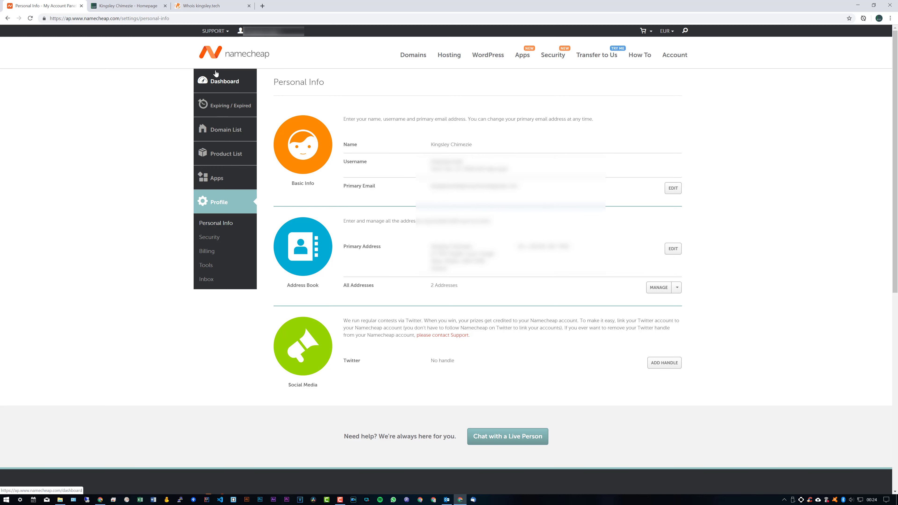
# Return to the dashboard, open the balance top-up page and highlight the $9.27 current balance
pyautogui.click(220, 85)
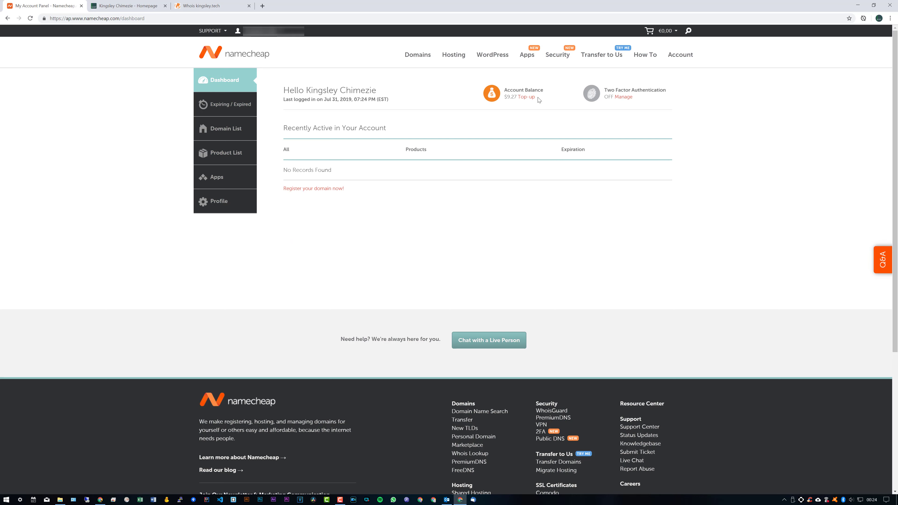
pyautogui.click(525, 98)
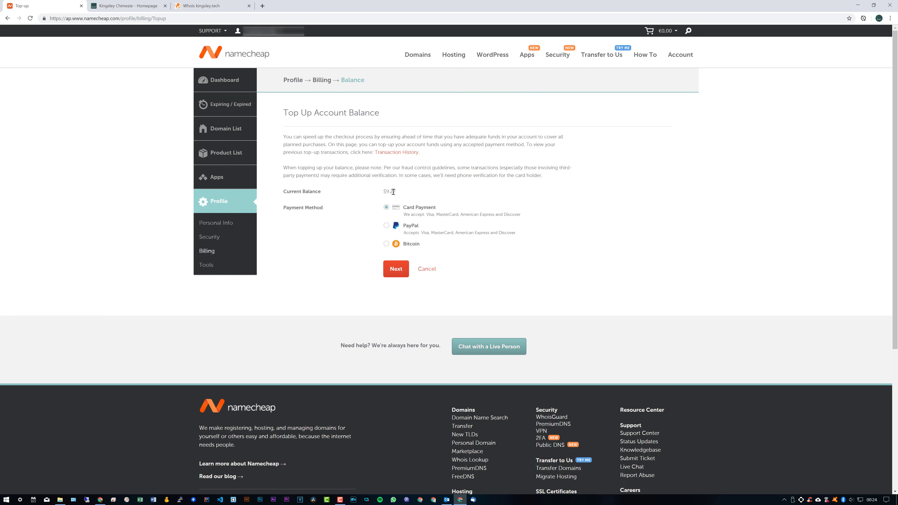
pyautogui.moveTo(383, 192); pyautogui.dragTo(396, 192)
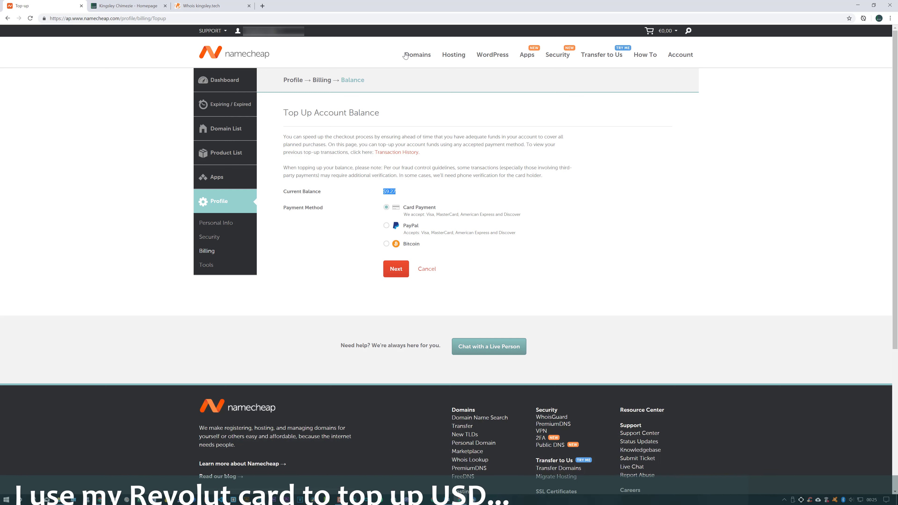
# Search Domain Name Search for 'klaudiaraczka' and add klaudiaraczka.com to the cart
pyautogui.moveTo(414, 57)
pyautogui.click(423, 72)
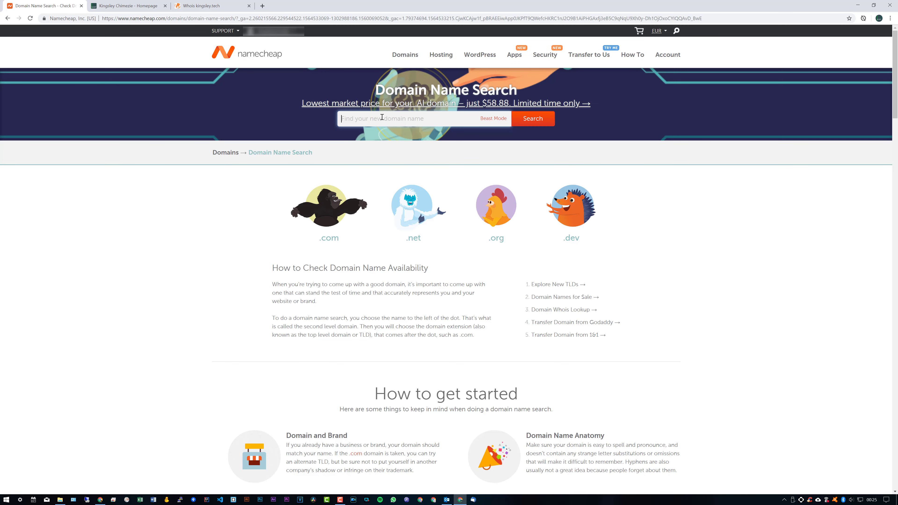
pyautogui.write('klaudiaraczka.com')
pyautogui.click(523, 125)
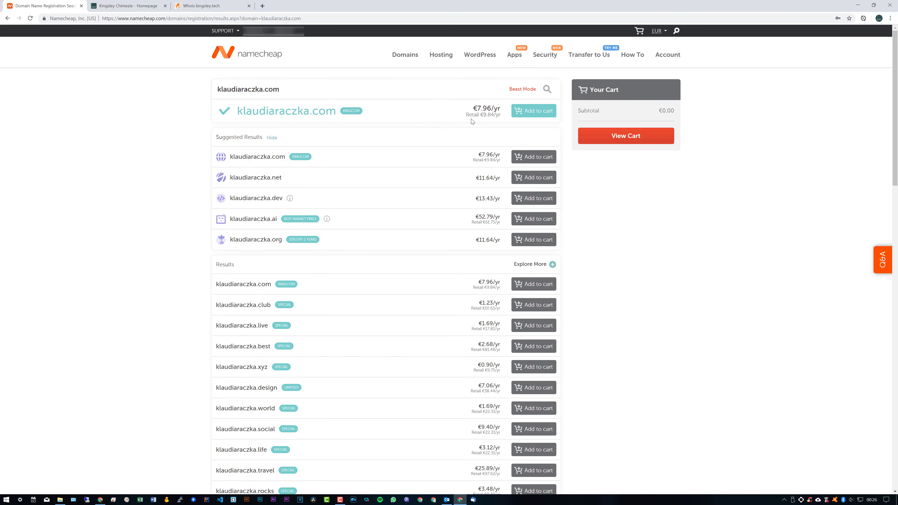
pyautogui.click(536, 112)
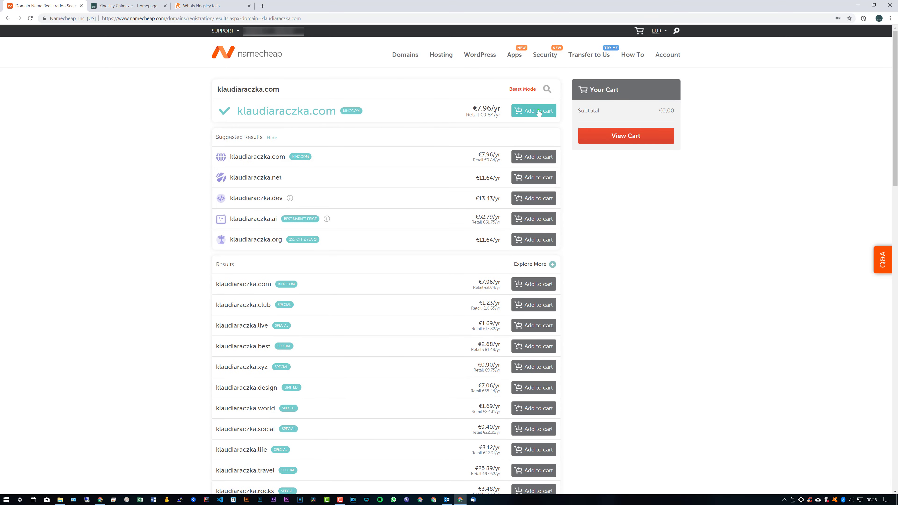
# Open the cart, check the 1 Year registration period, and confirm the €8.12 order
pyautogui.click(621, 182)
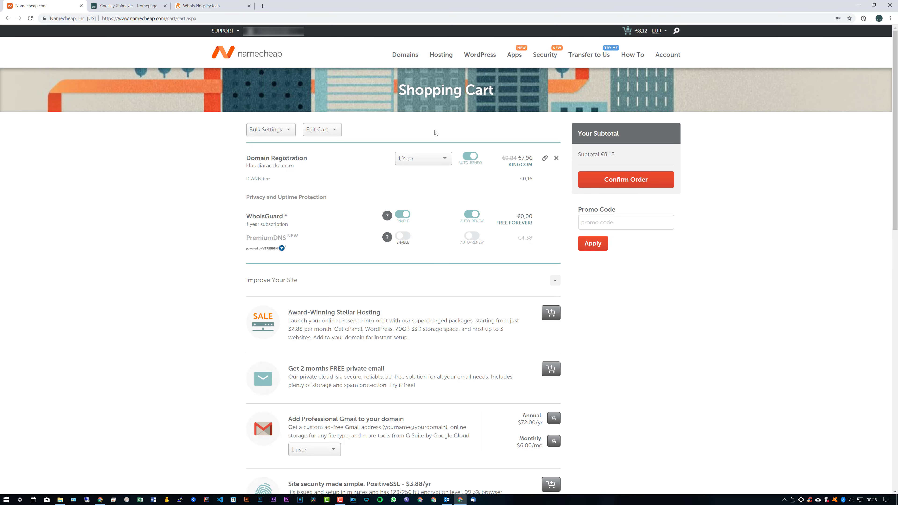
pyautogui.click(416, 162)
pyautogui.scroll(-7, 438, 254)
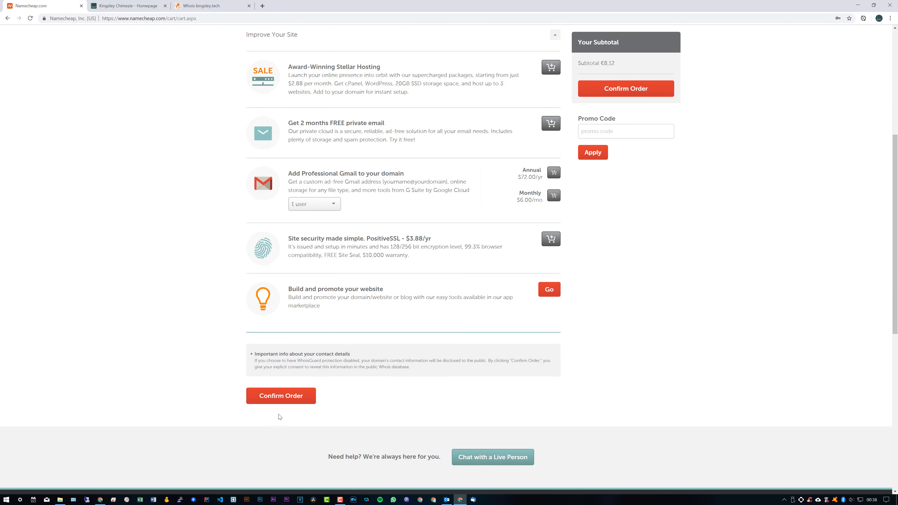
pyautogui.click(279, 397)
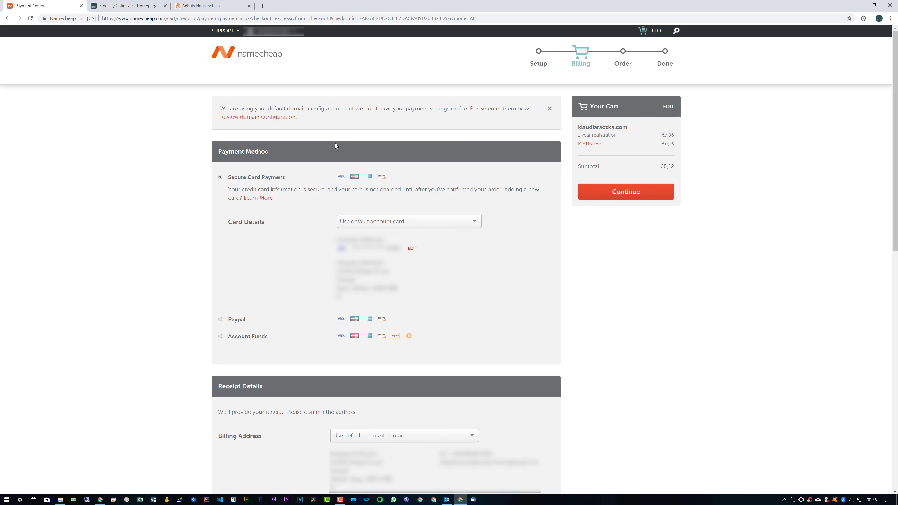
# Dismiss the domain configuration notice and choose Account Funds as the payment method
pyautogui.click(550, 110)
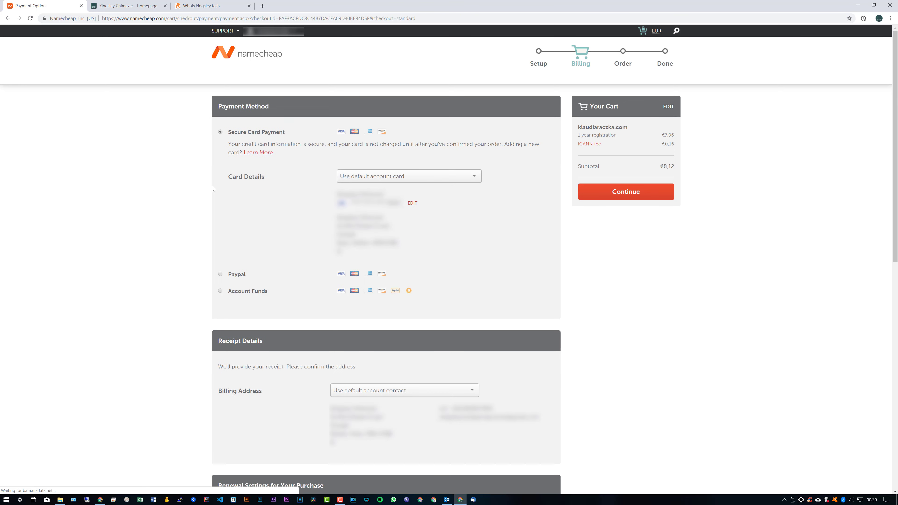
pyautogui.click(221, 291)
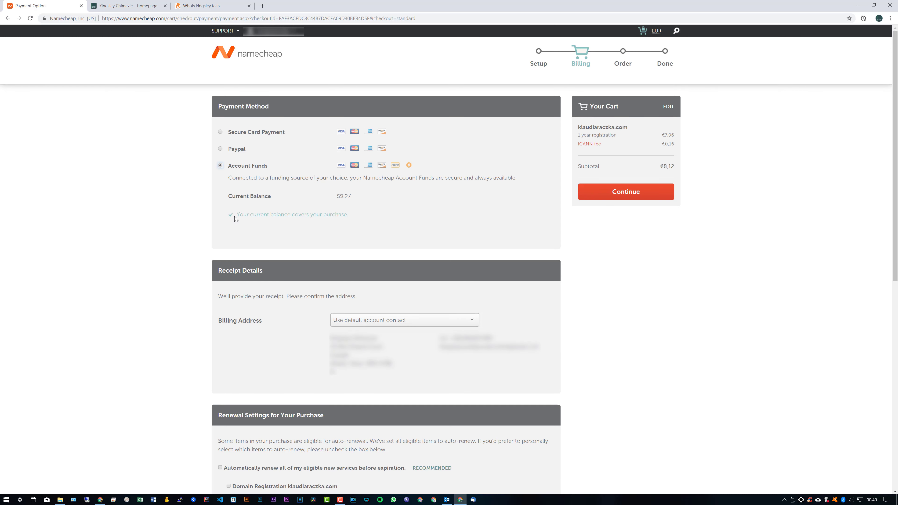
pyautogui.moveTo(235, 215); pyautogui.dragTo(358, 216)
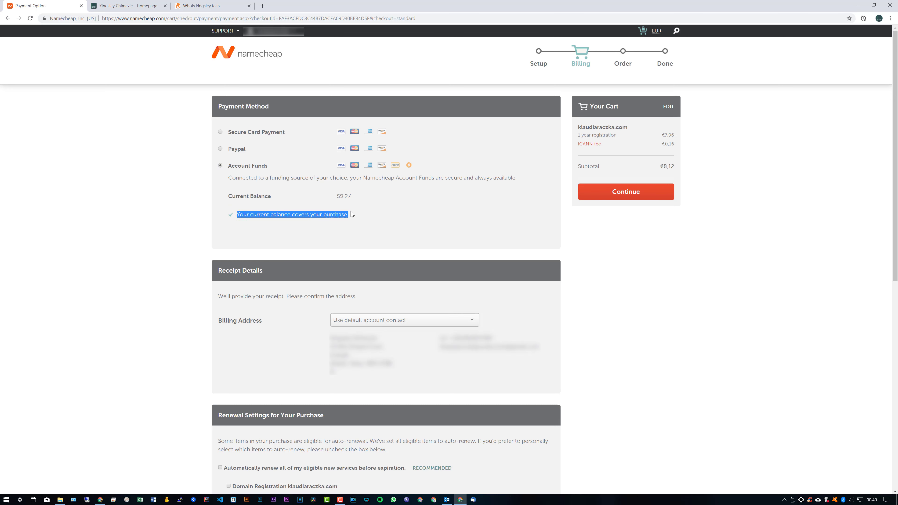
pyautogui.click(351, 211)
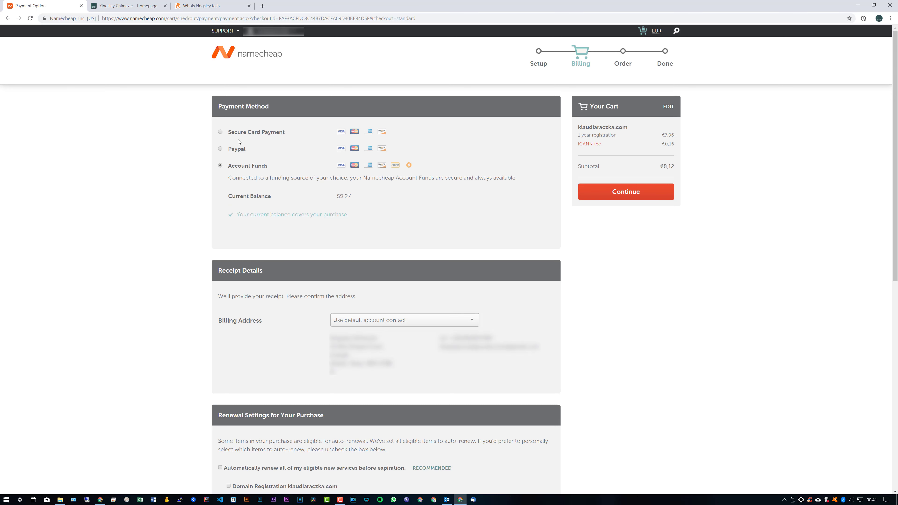
pyautogui.click(227, 132)
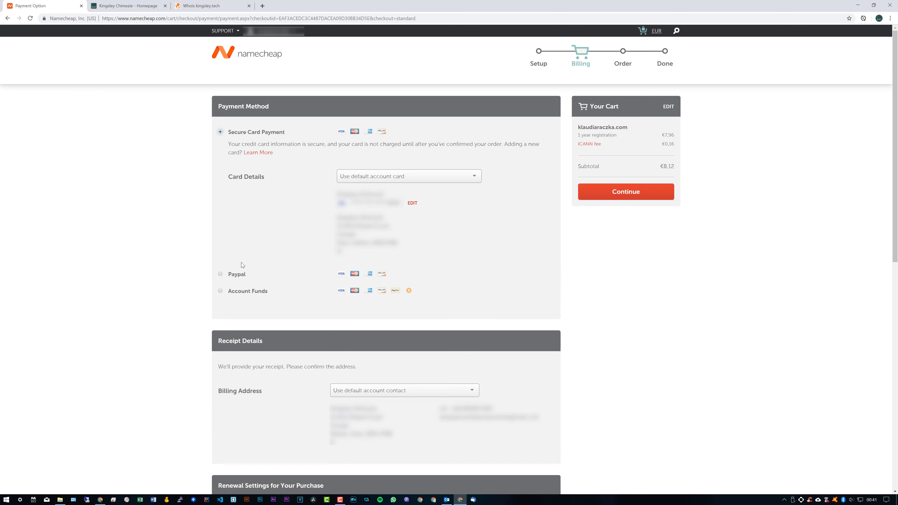
pyautogui.click(223, 291)
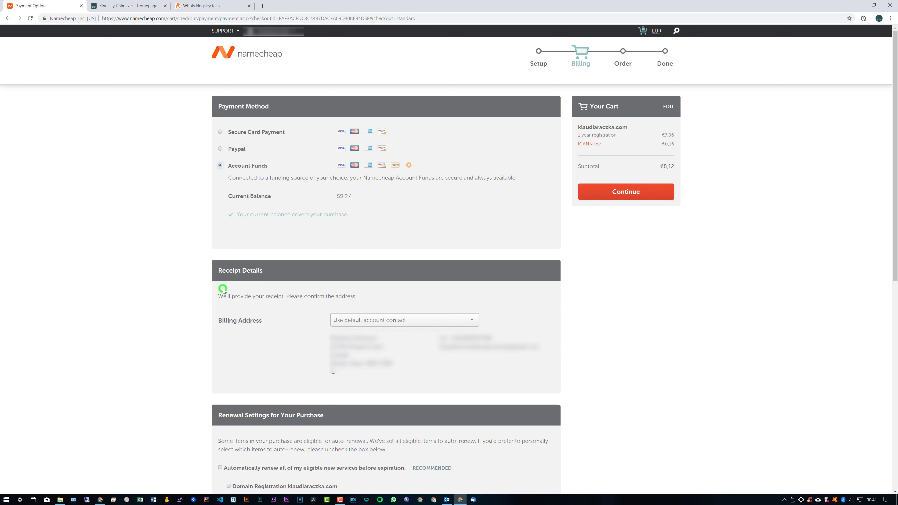
# Turn on auto-renewal for the eligible new services and continue to Order Review
pyautogui.scroll(-4, 241, 337)
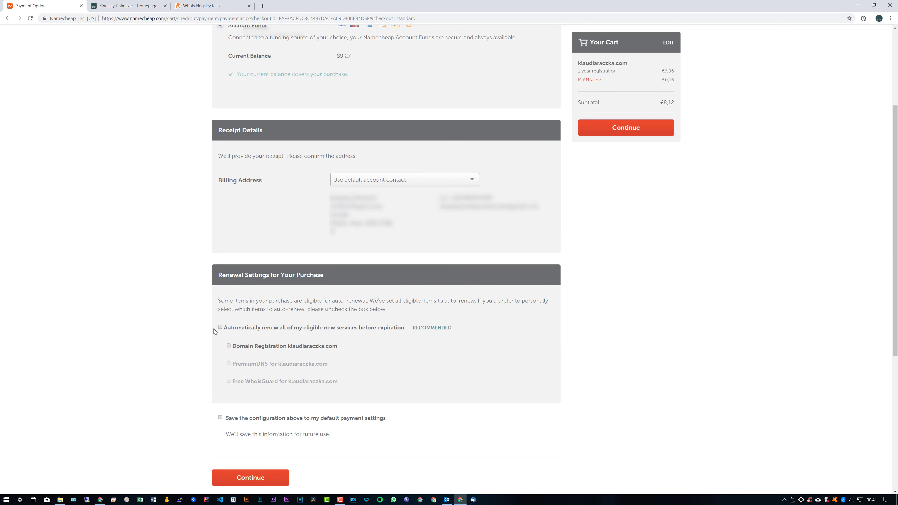
pyautogui.click(229, 346)
pyautogui.scroll(-2, 232, 293)
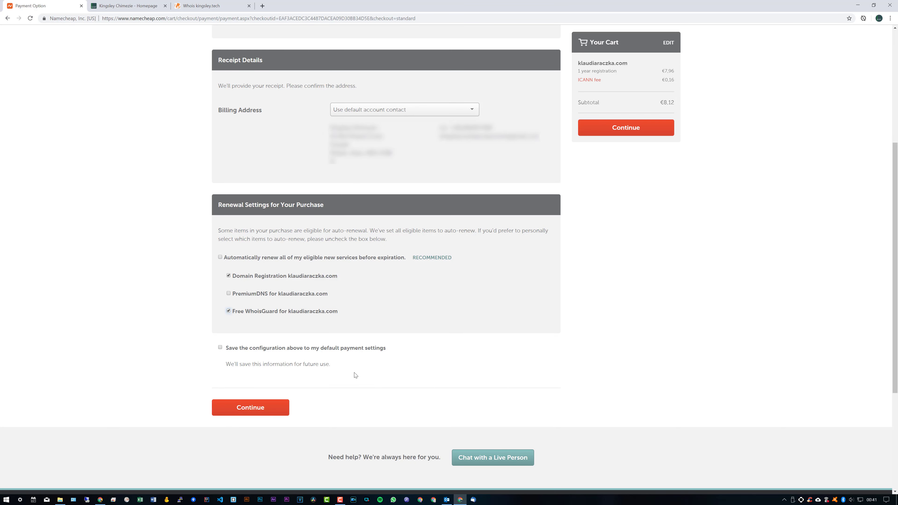
pyautogui.click(257, 405)
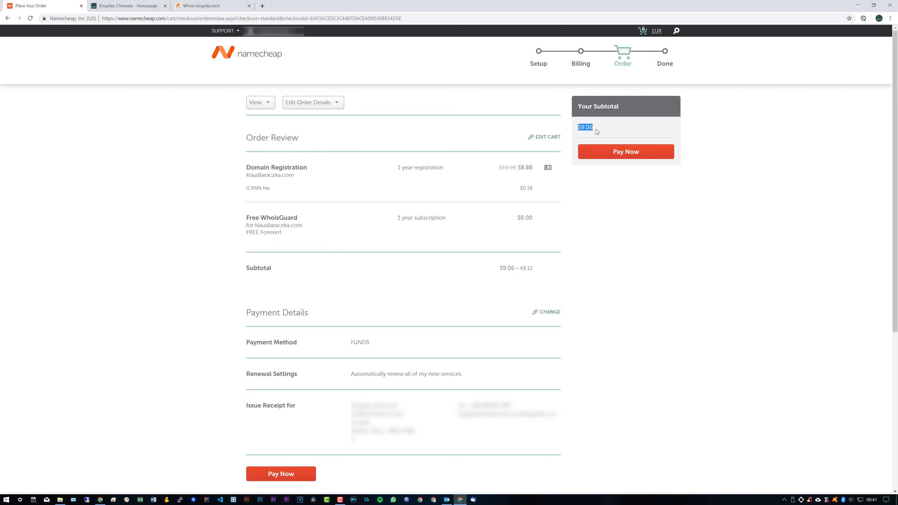
# Pay the $9.06 klaudiaraczka.com order from account funds with Pay Now
pyautogui.click(591, 128)
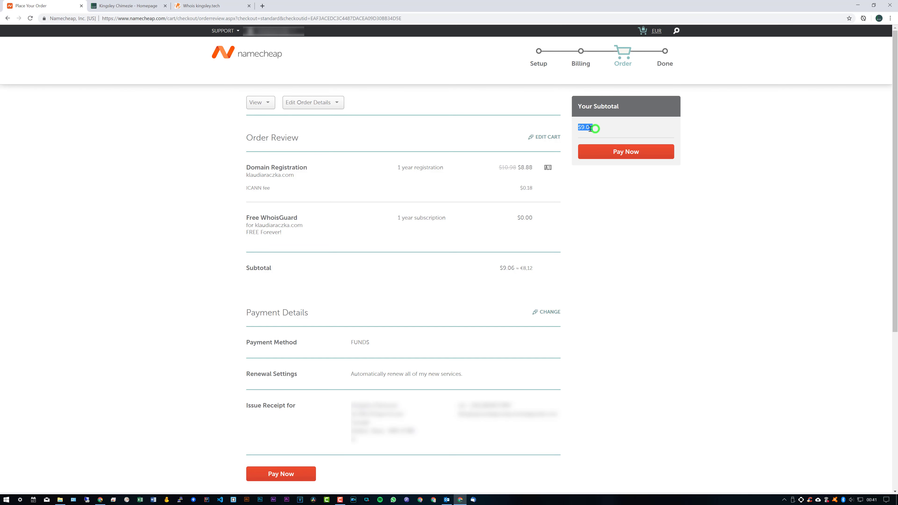
pyautogui.click(598, 213)
pyautogui.scroll(-3, 600, 212)
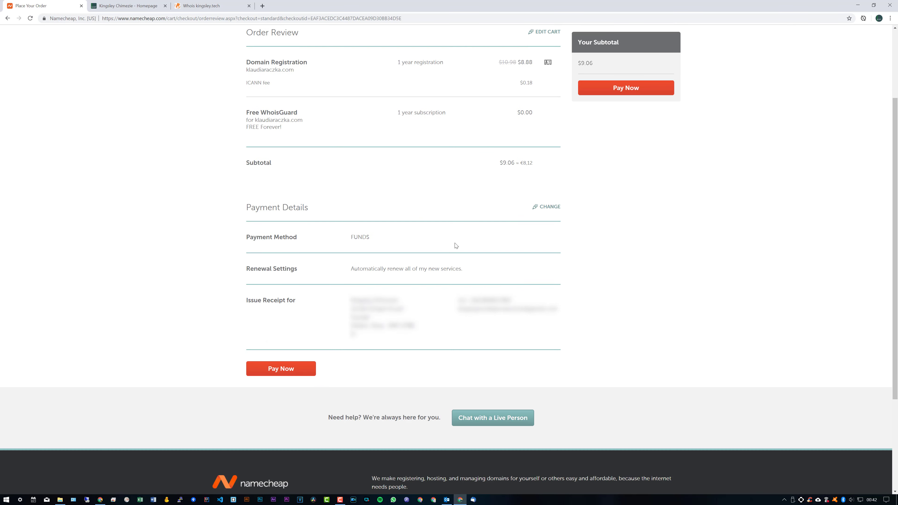
pyautogui.click(272, 372)
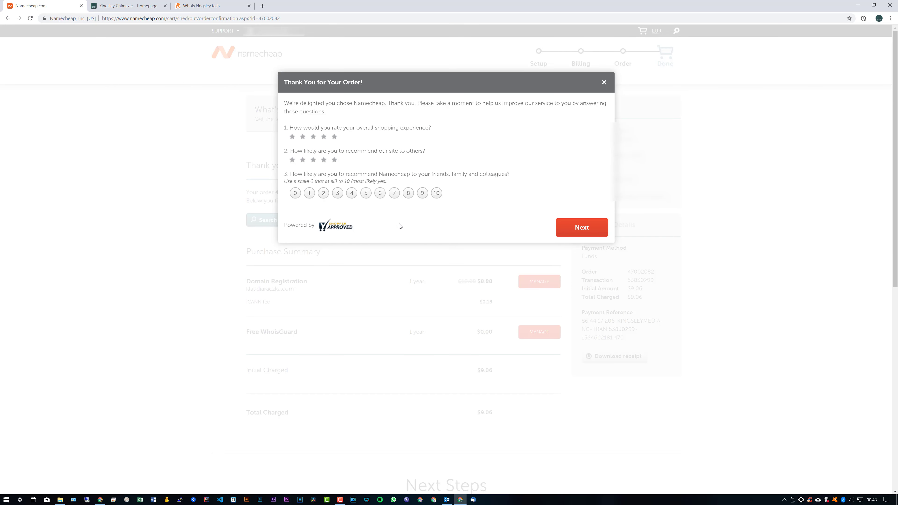
# Give five stars to both questions and a 10 score, decline follow-up, and submit
pyautogui.click(335, 137)
pyautogui.click(334, 160)
pyautogui.click(437, 193)
pyautogui.click(592, 228)
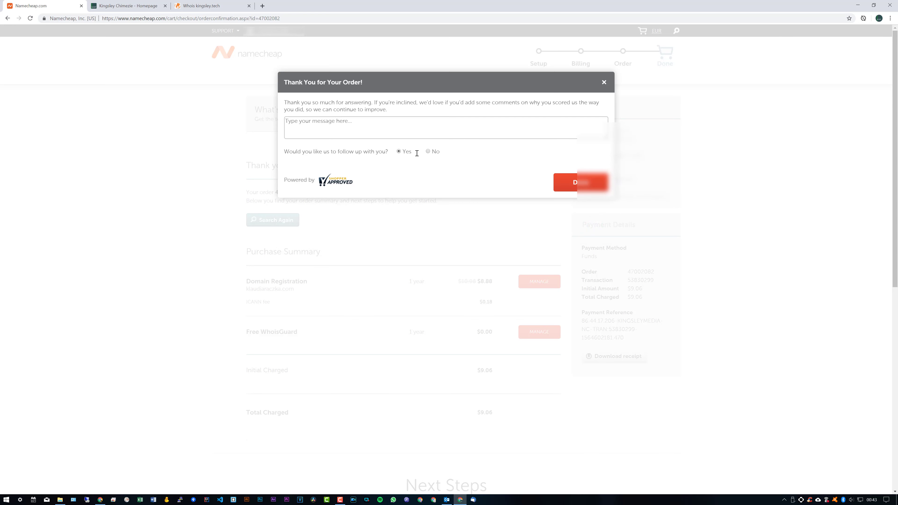
pyautogui.click(429, 152)
pyautogui.click(577, 182)
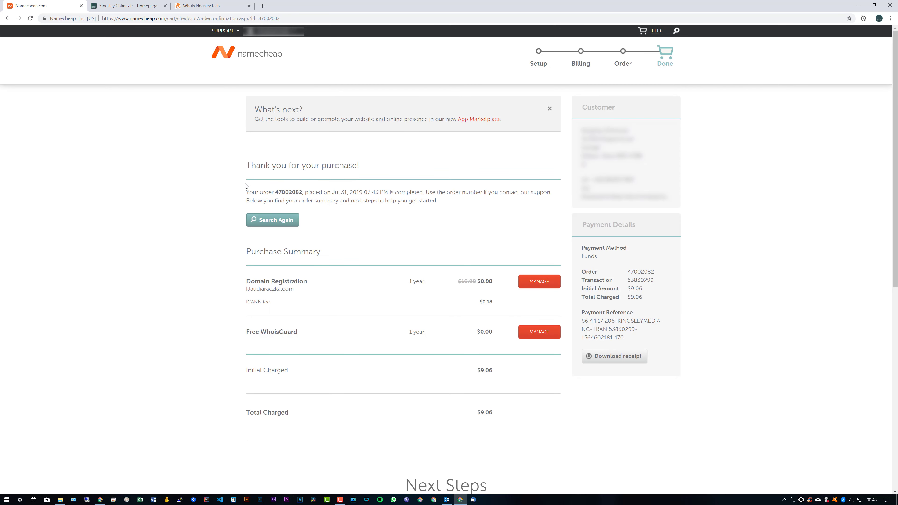
# Select the order confirmation text and order number, then manage the klaudiaraczka.com registration
pyautogui.moveTo(243, 191); pyautogui.dragTo(499, 207)
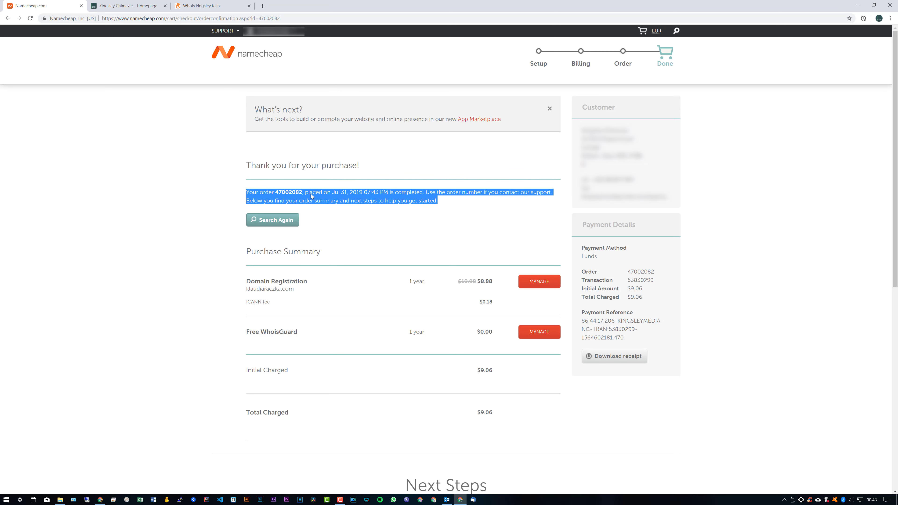
pyautogui.doubleClick(289, 193)
pyautogui.scroll(-3, 290, 192)
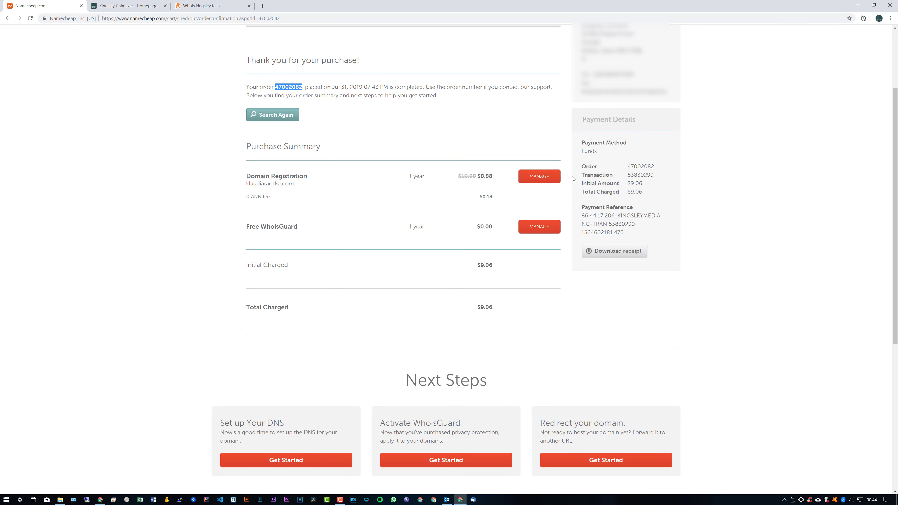
pyautogui.click(543, 184)
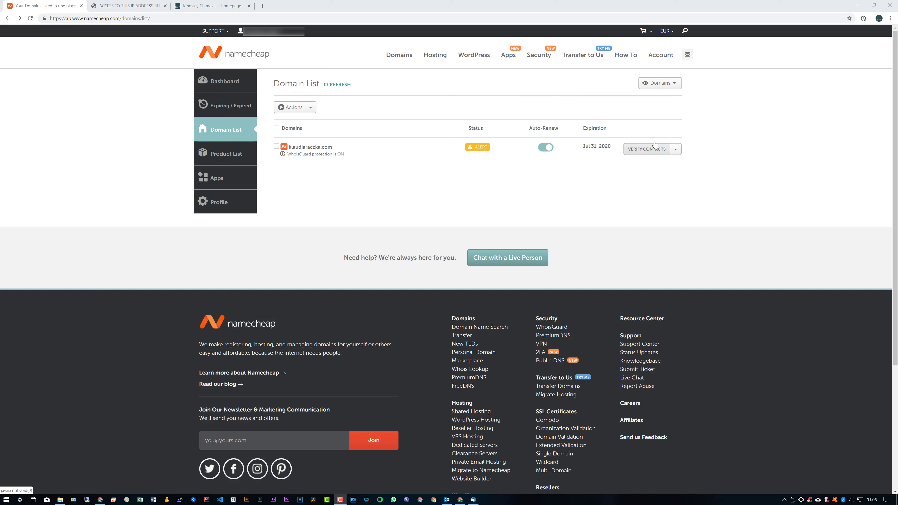
# Open klaudiaraczka.com's Domain Details, then switch to Thunderbird's Namecheap verification email
pyautogui.click(676, 150)
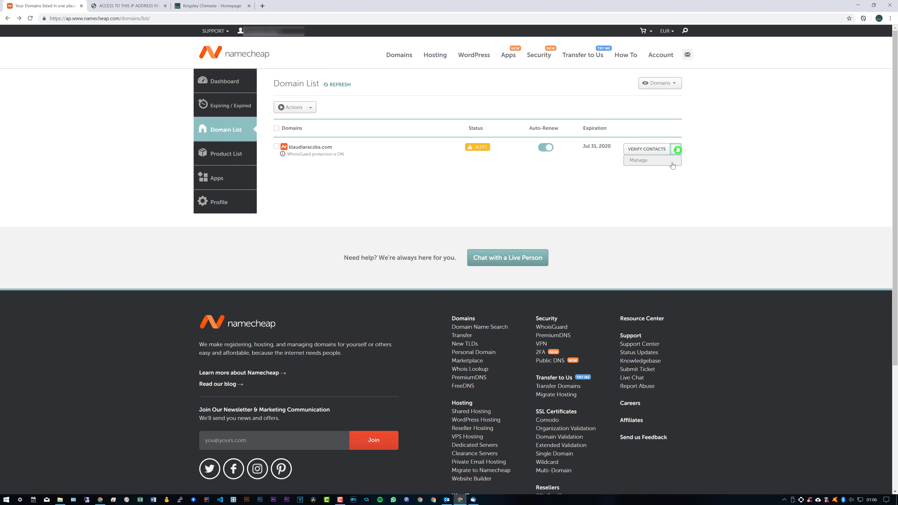
pyautogui.click(666, 161)
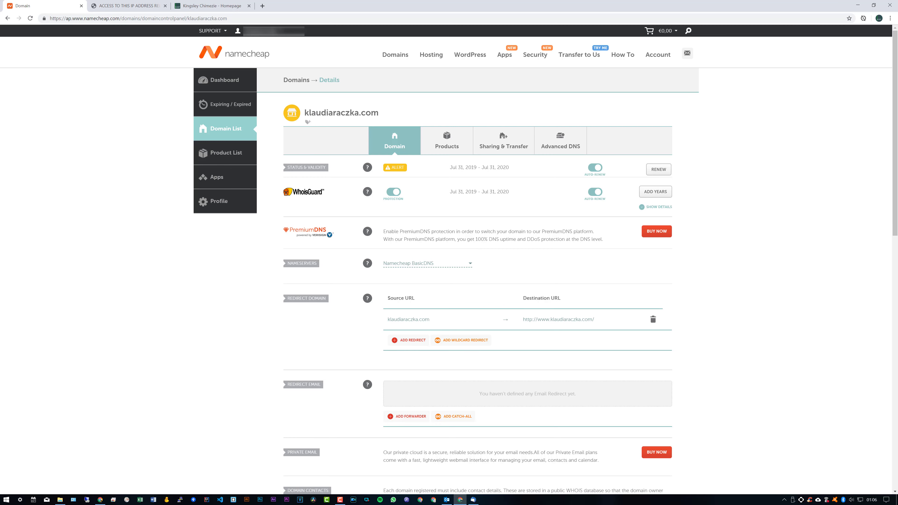
pyautogui.hotkey('alt', 'Tab')
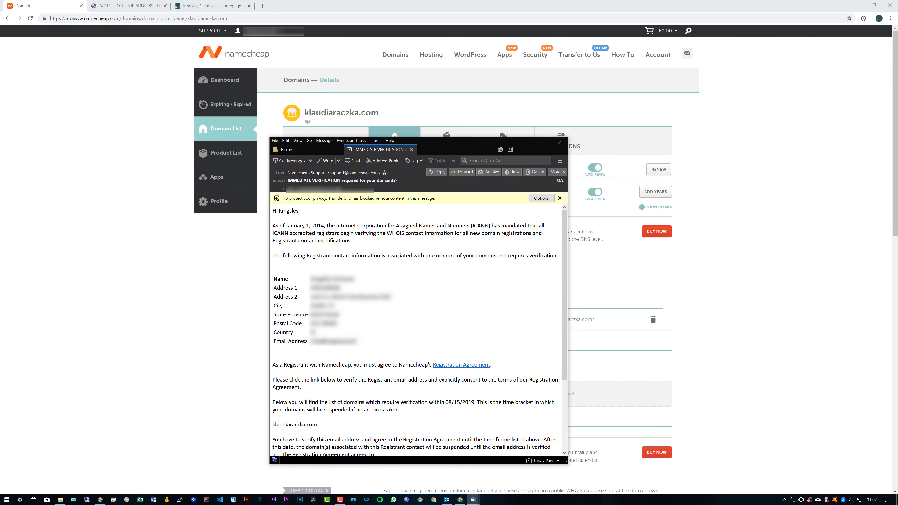
# Scroll down the IMMEDIATE VERIFICATION email to reach the Namecheap verification link
pyautogui.scroll(-3, 425, 360)
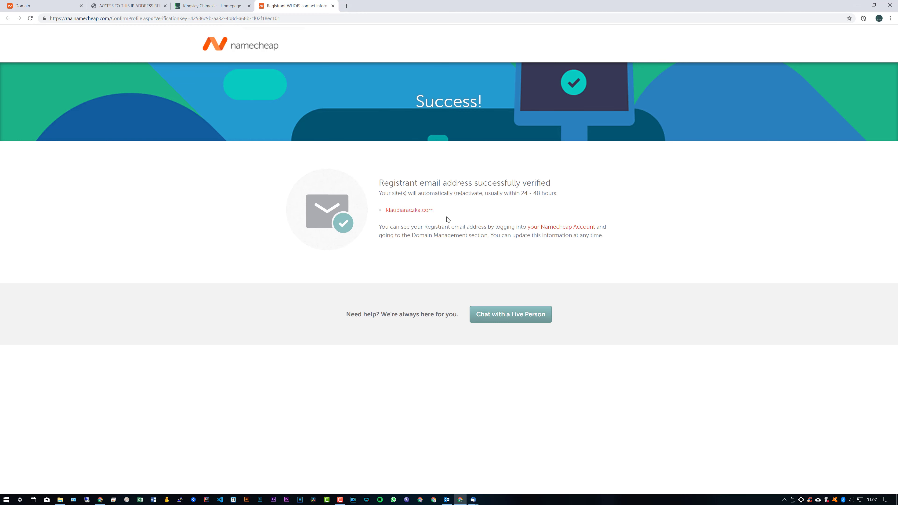
# Revisit the klaudiaraczka.com domain details, then switch to the tab showing the site's access-blocked page
pyautogui.click(27, 6)
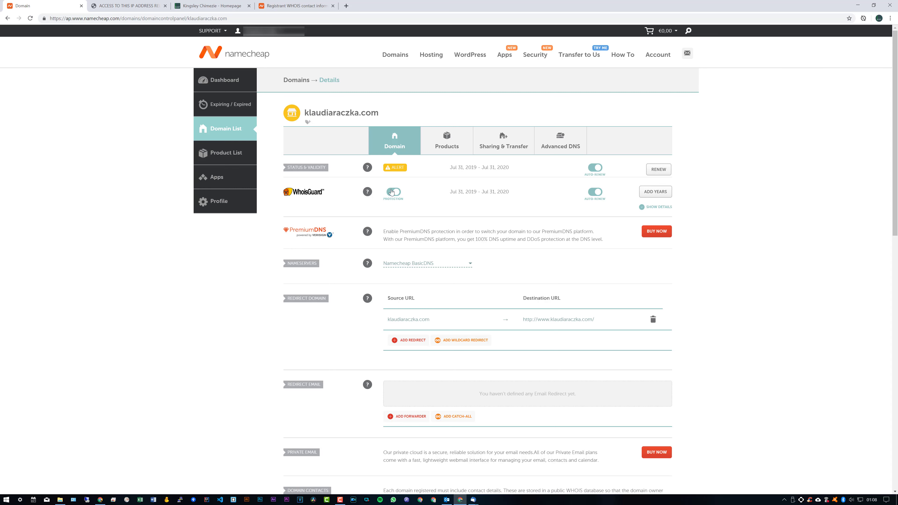
pyautogui.moveTo(256, 39)
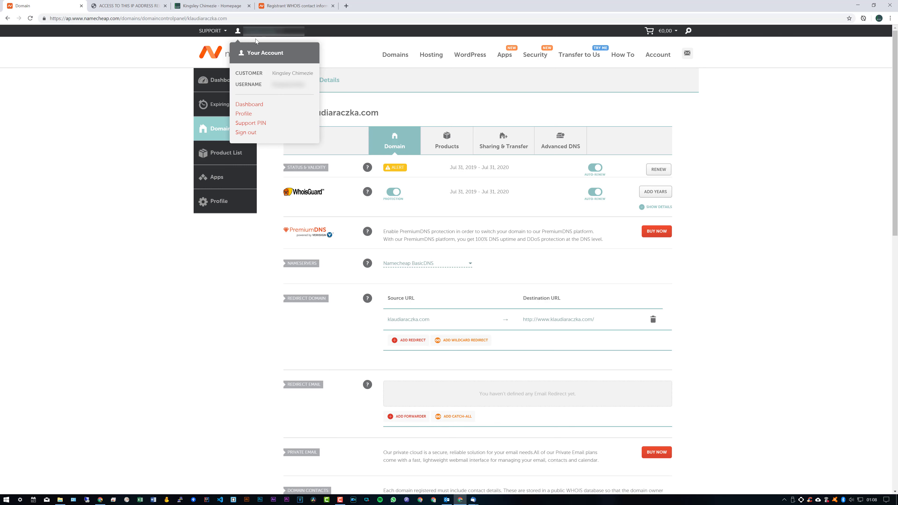
pyautogui.click(119, 6)
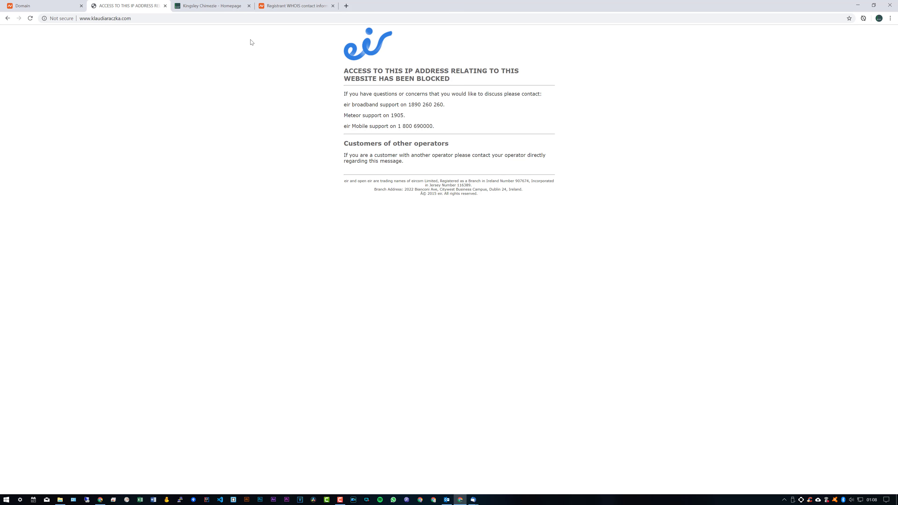
# Reload klaudiaraczka.com from the address bar to bring up Namecheap's parking page
pyautogui.click(145, 17)
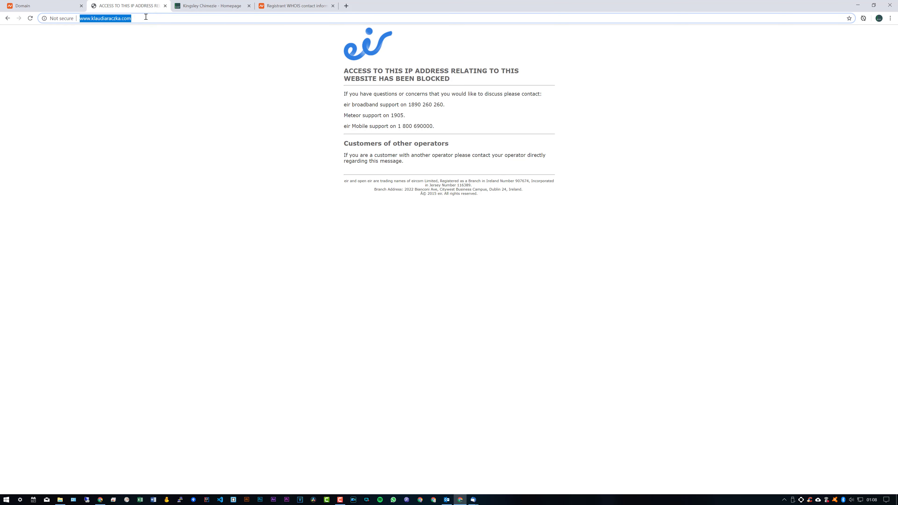
pyautogui.press('Return')
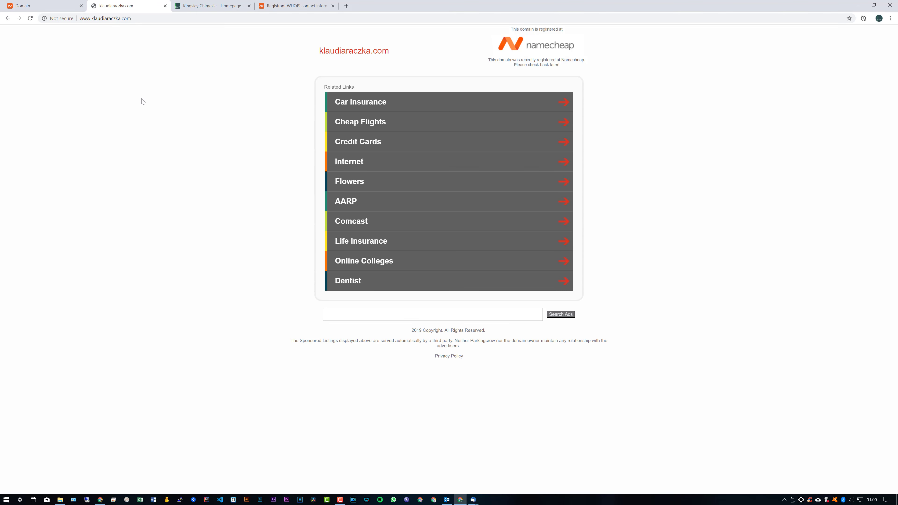
# Return to the klaudiaraczka.com Domain Details page, with nameservers on Custom DNS, and check its ACTIVE status
pyautogui.click(52, 4)
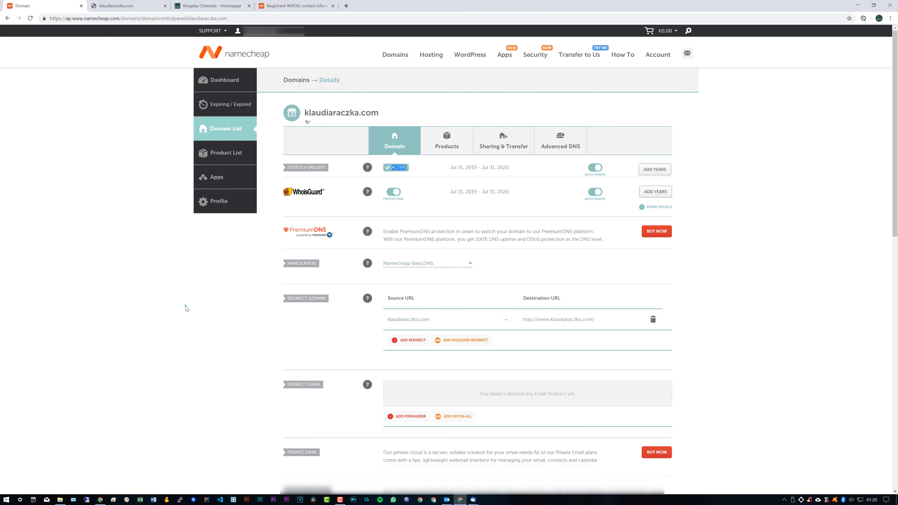
pyautogui.click(186, 305)
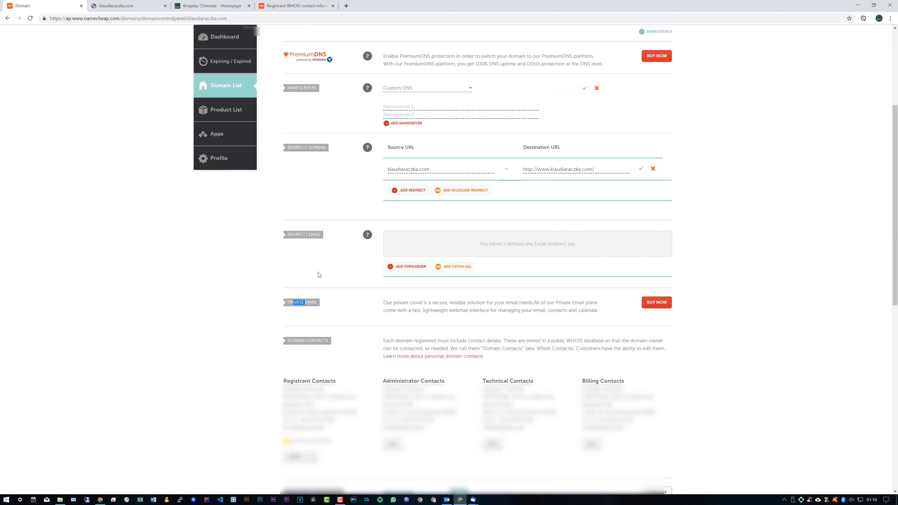
pyautogui.scroll(5, 320, 272)
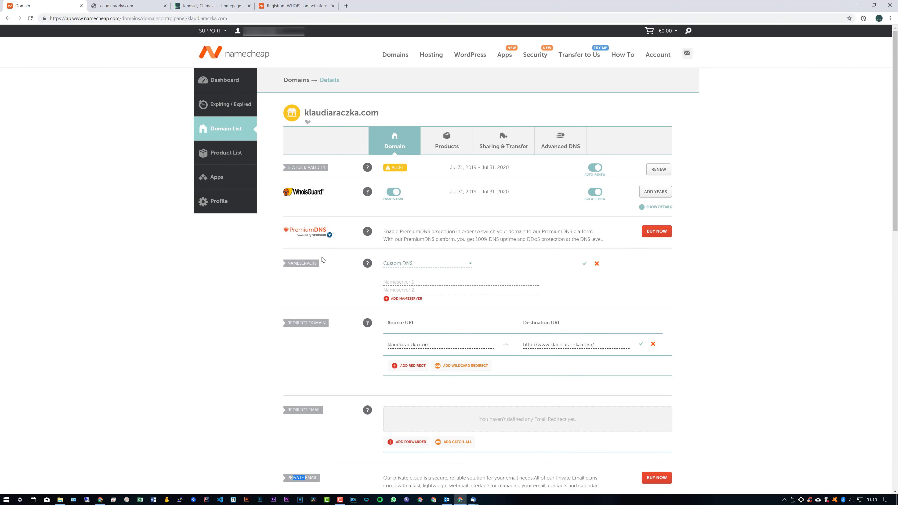